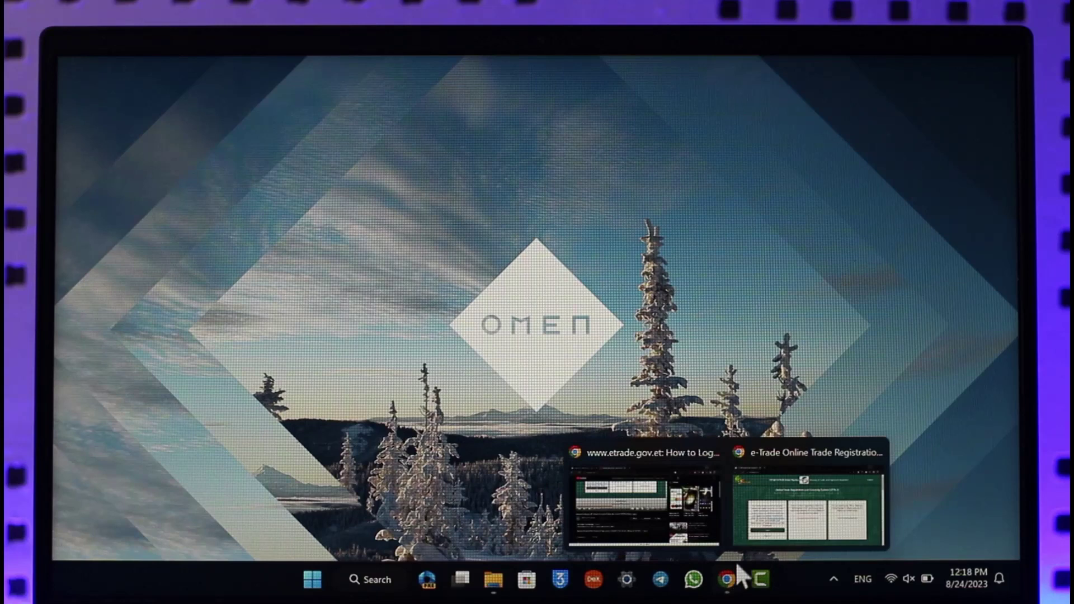
- Bring up the e-Trade OTRLS home page and confirm the site language stays English
click(756, 521)
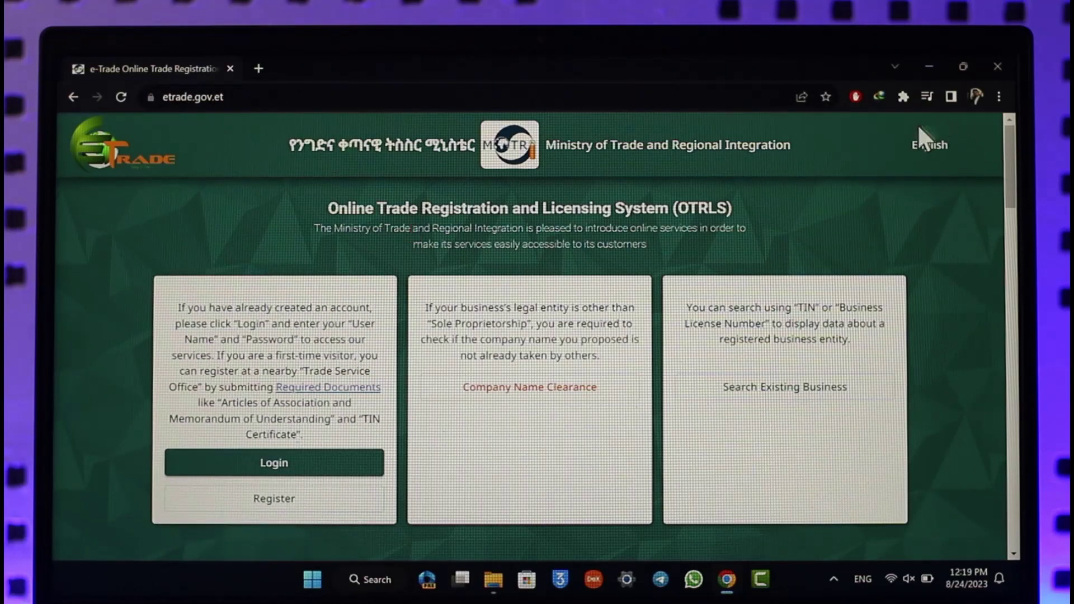
click(928, 153)
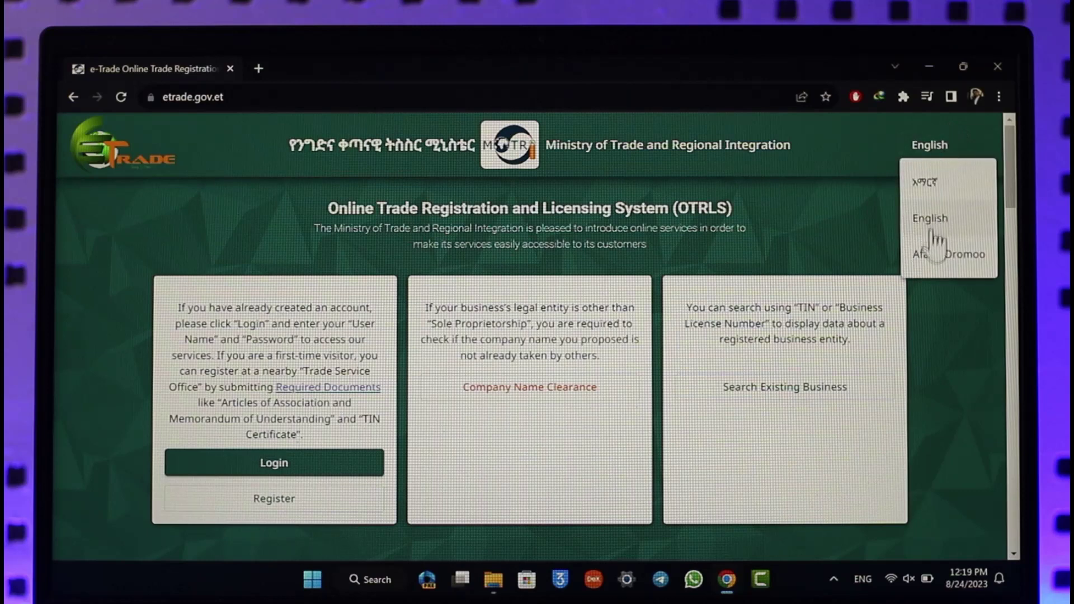
click(856, 202)
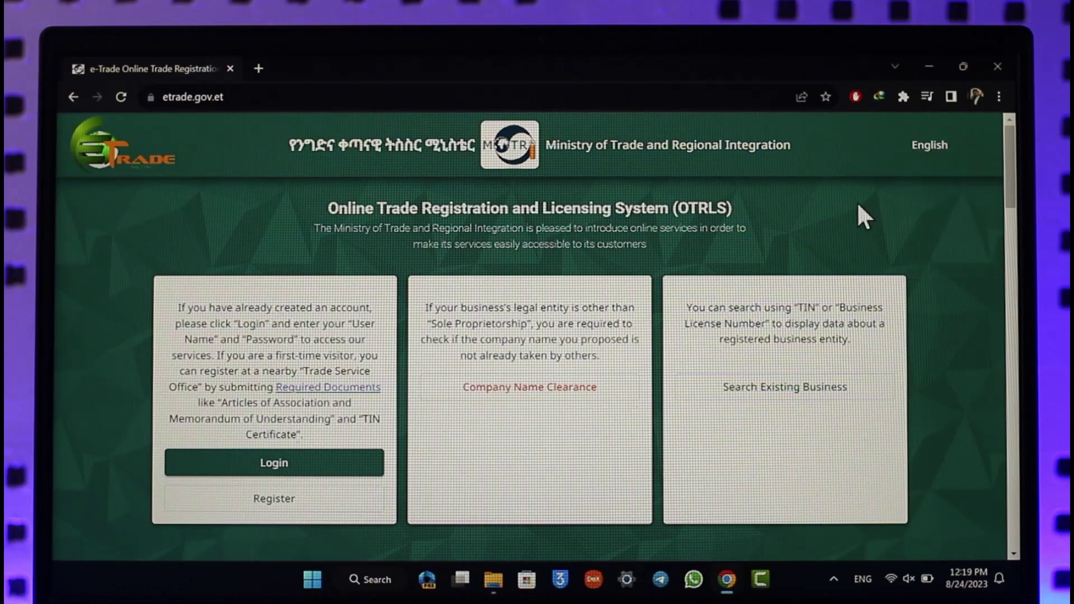
scroll(283, 455, down, 1)
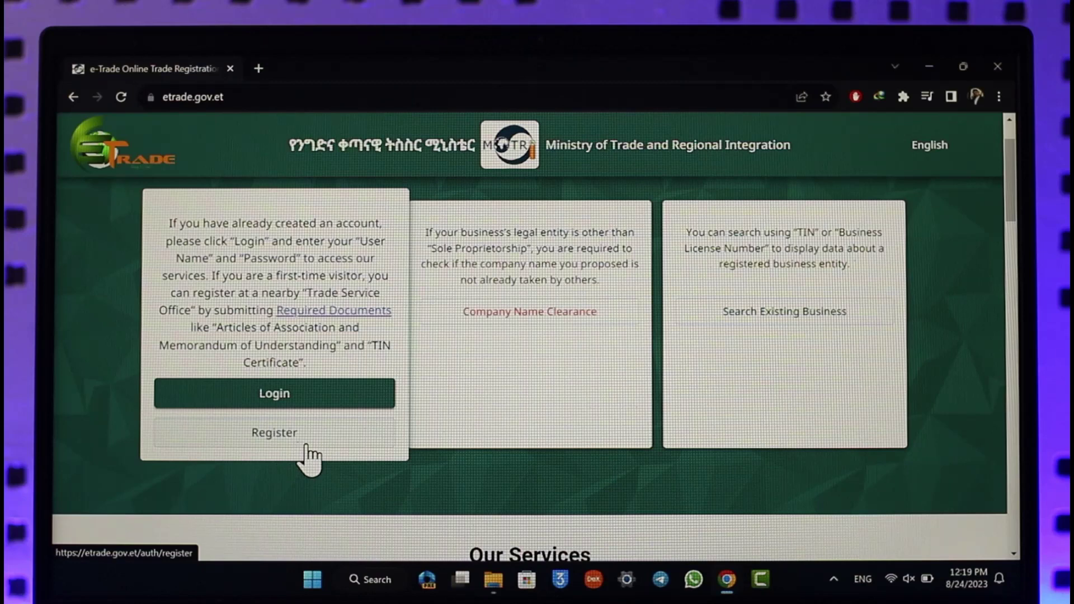
- Go to the OTRLS portal's Login page from the first home-page card
click(288, 399)
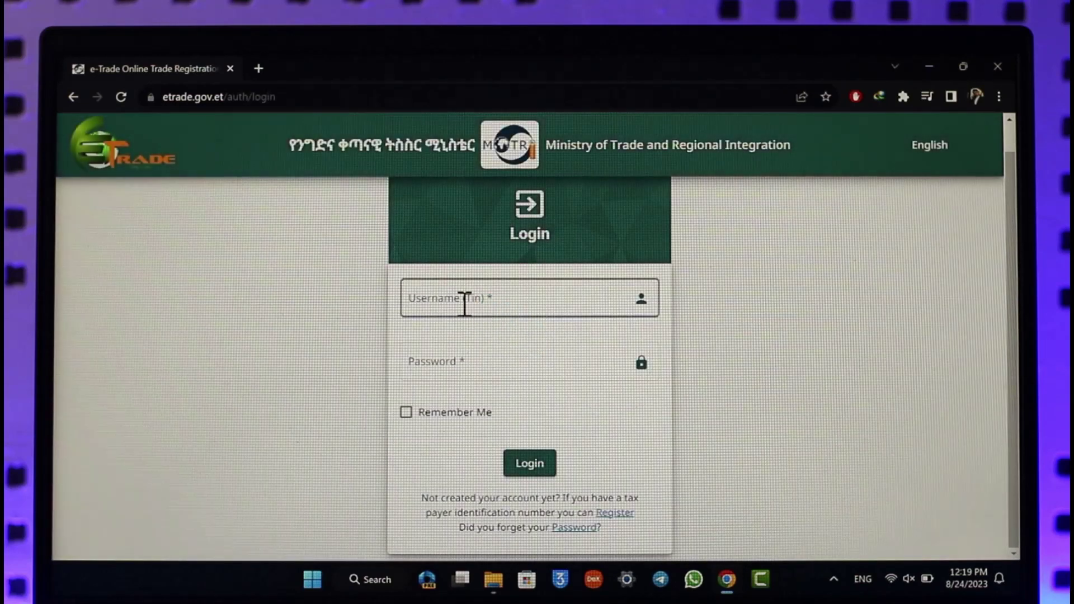
- Enter the TIN username and password, and tick Remember Me
click(470, 303)
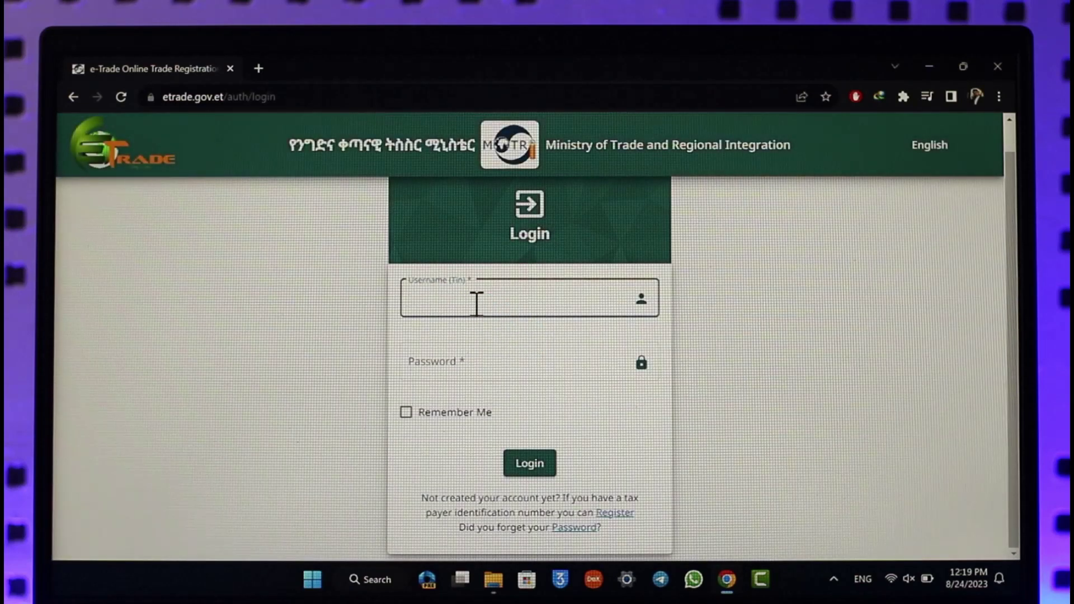
text(36925814)
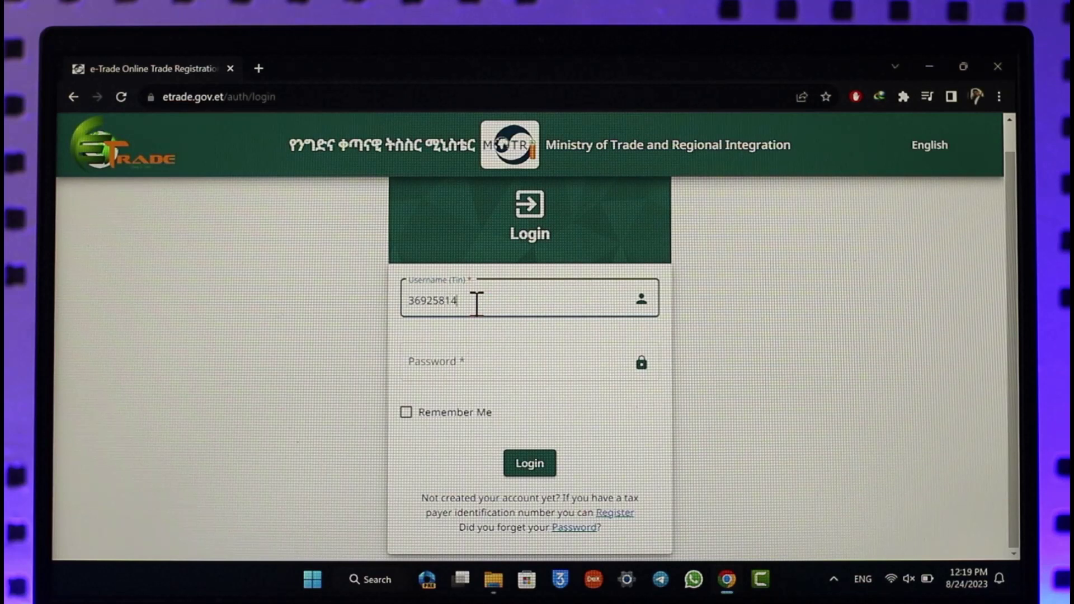
text(7)
click(464, 367)
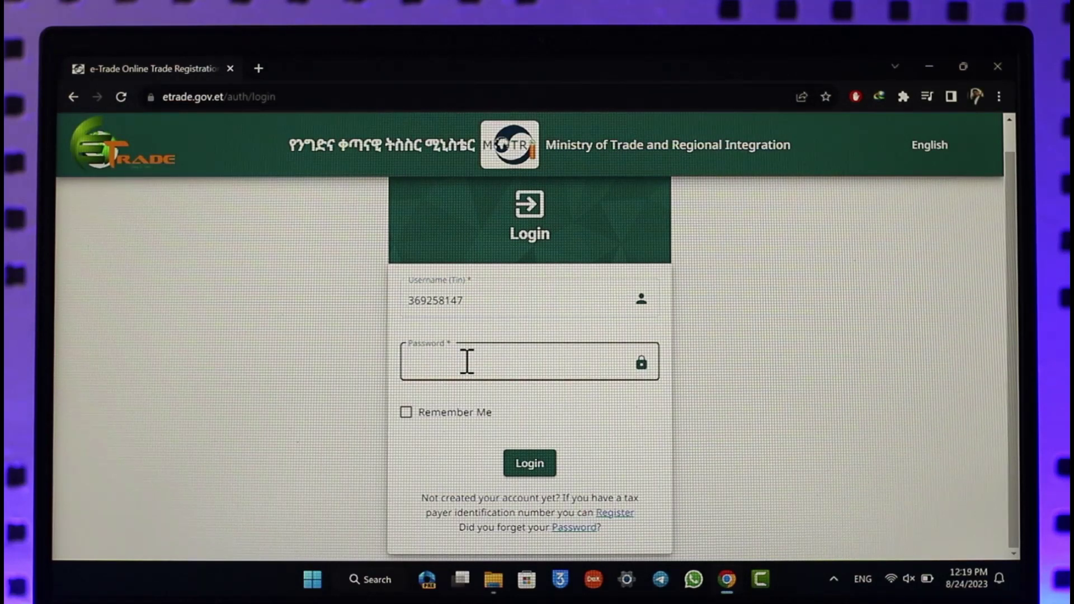
text(*******)
click(406, 413)
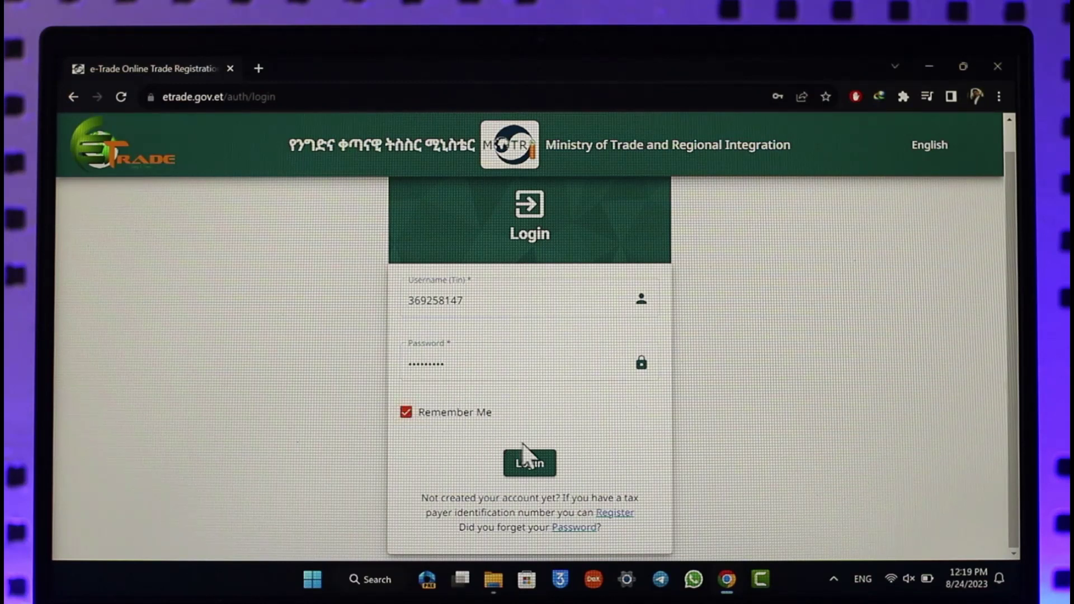